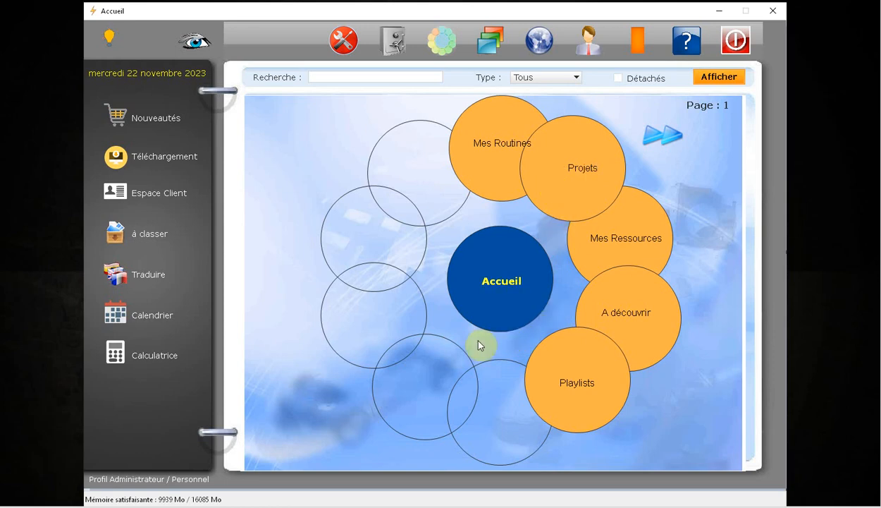
Browse the Accueil rosette forward to page 3 and return to page 1
click(664, 138)
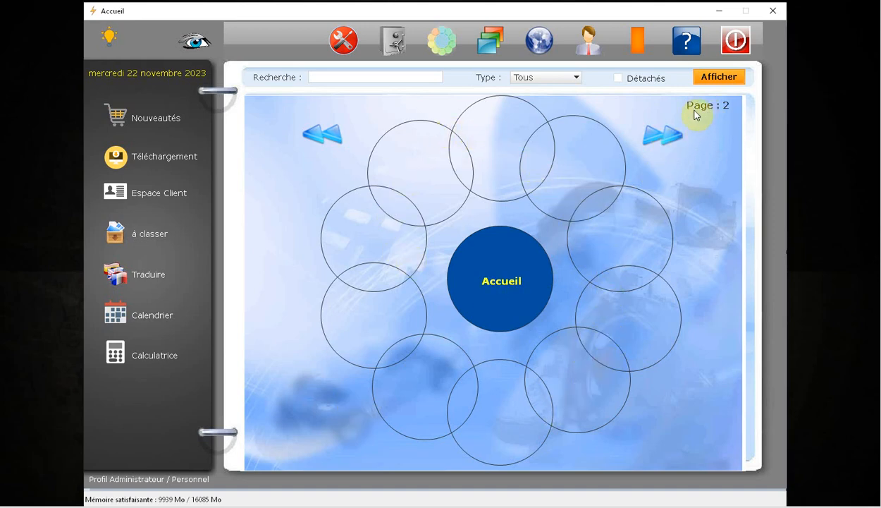
click(669, 139)
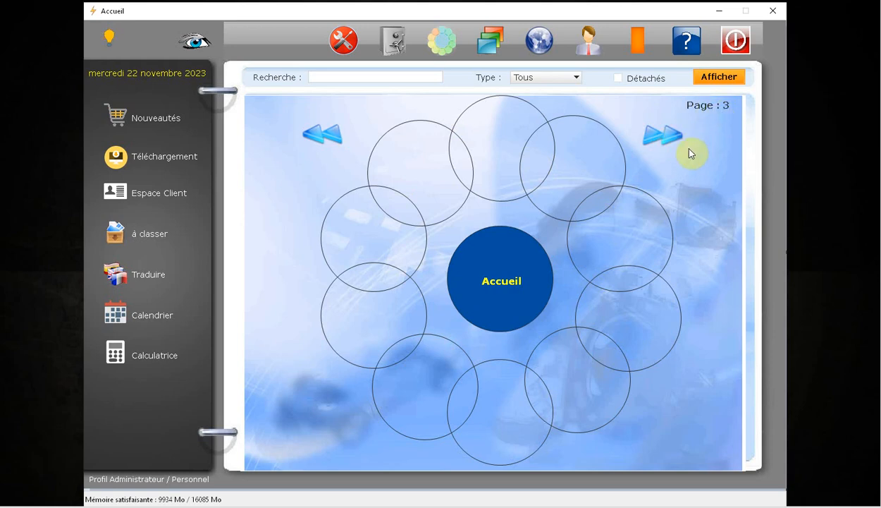
click(326, 136)
click(328, 138)
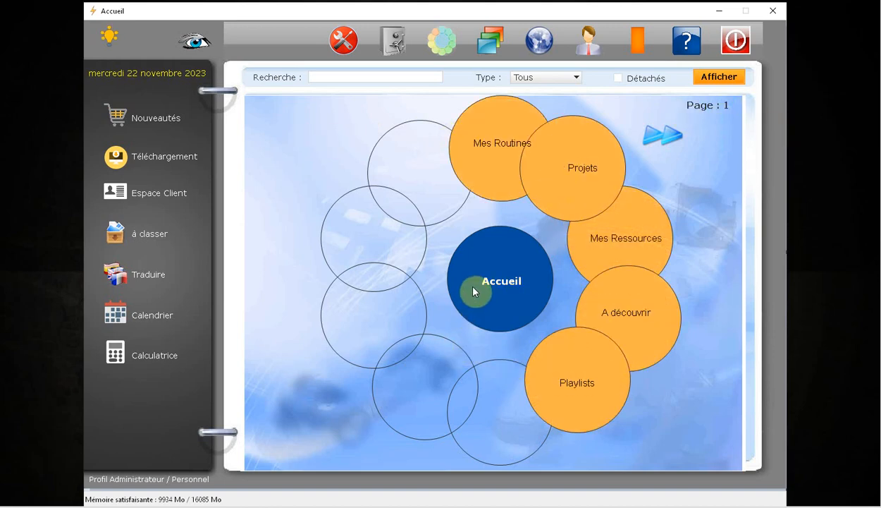
Go into the Mes Routines rosette, view the Mes Actions directory in Explorateur Progelium and close it
click(516, 150)
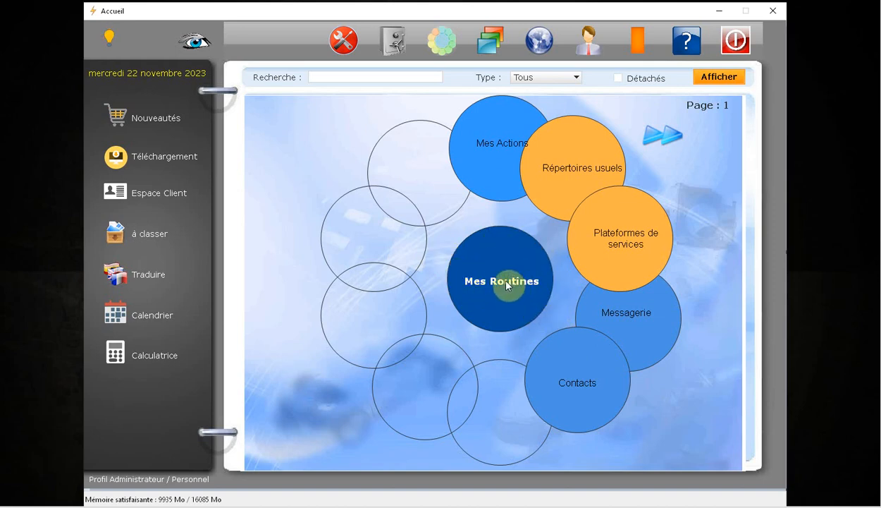
click(505, 285)
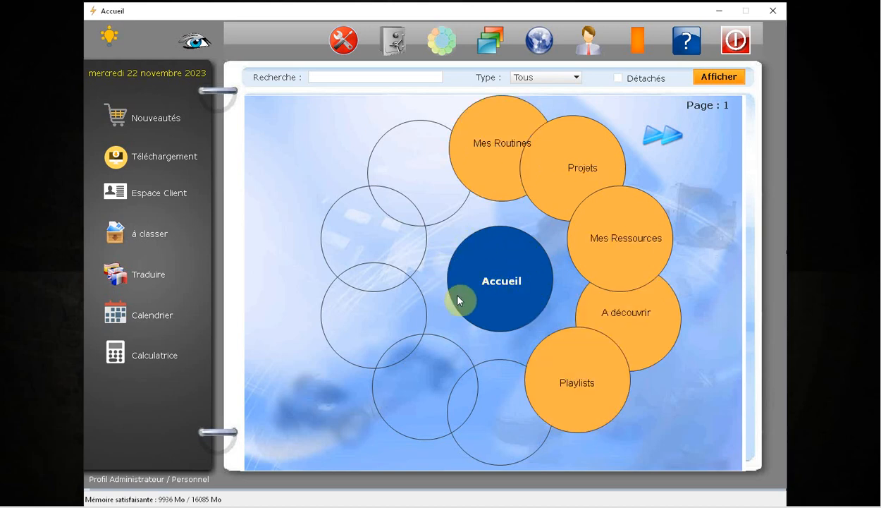
click(507, 149)
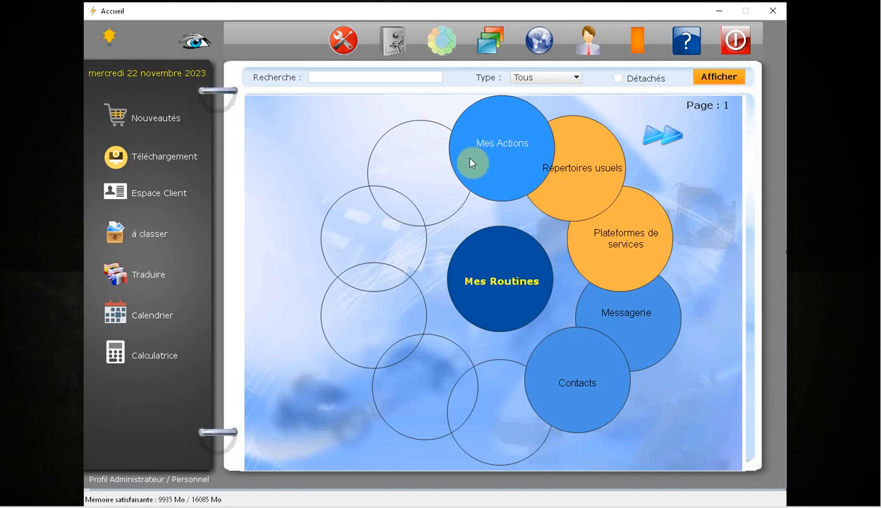
click(505, 148)
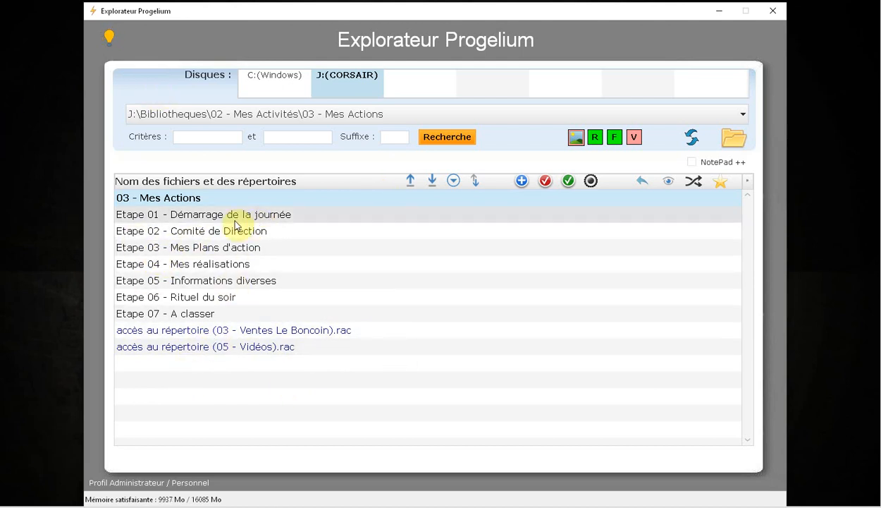
click(772, 12)
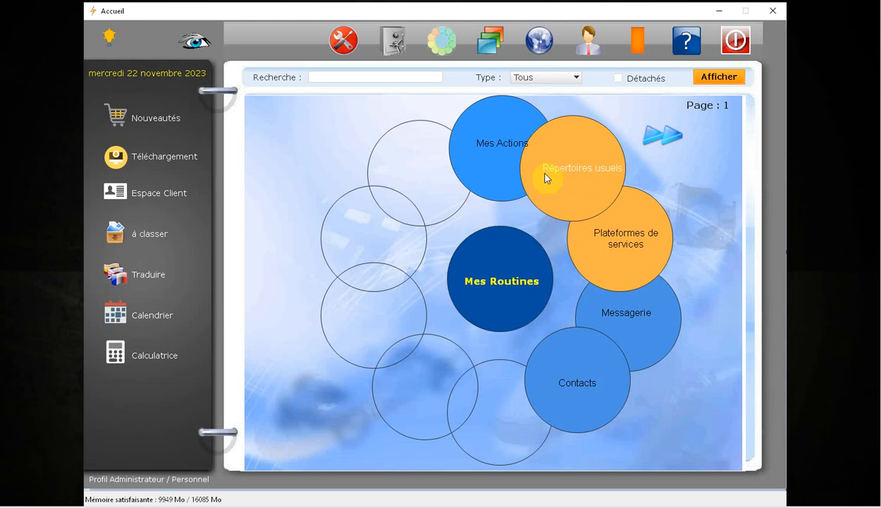
Go into the Répertoires usuels rosette, view the folder behind the Ressources petal and close it
click(586, 173)
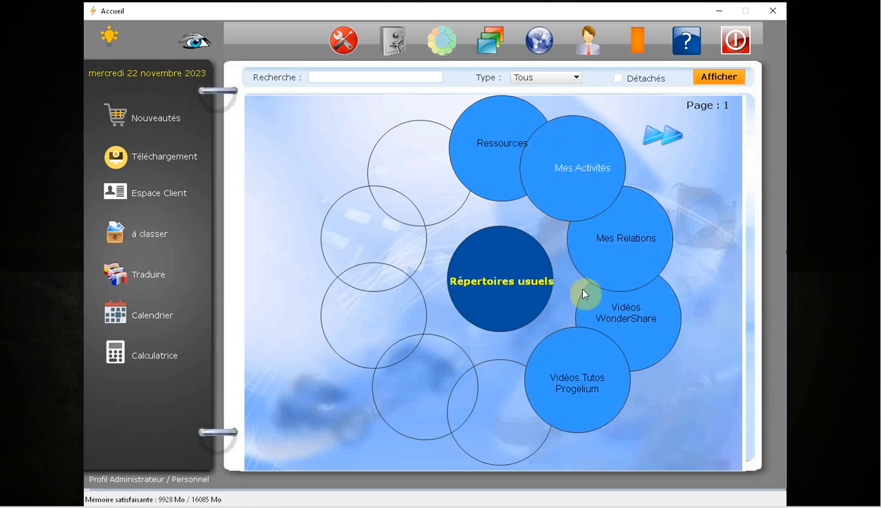
click(499, 148)
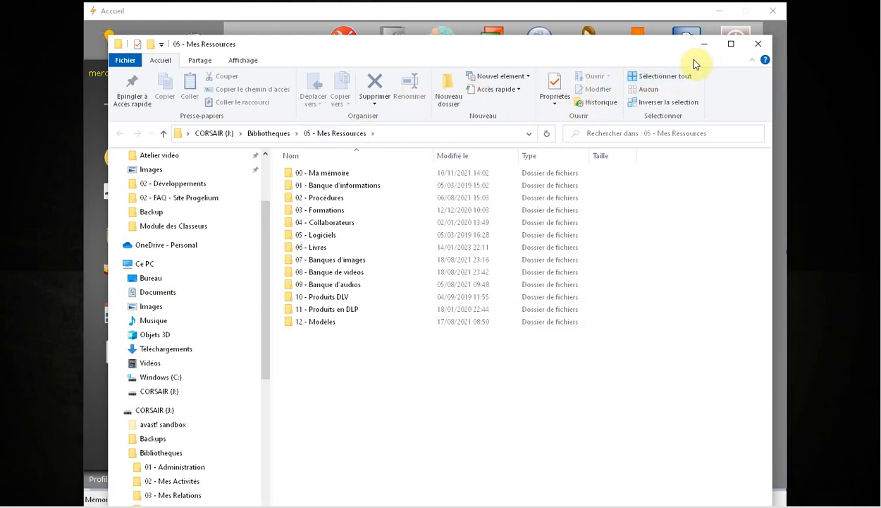
click(758, 44)
Redefine the Ressources petal to open its directory with Explorateur Progelium and save the definition
click(498, 146)
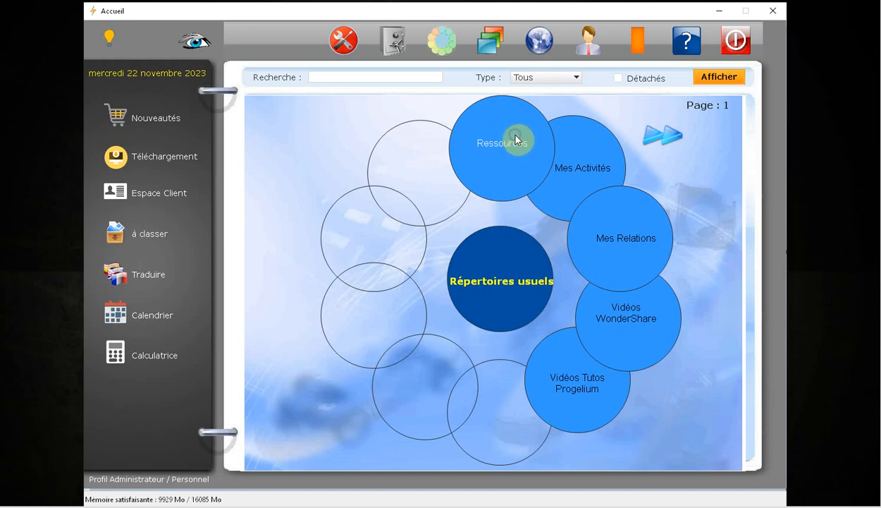
right_click(517, 138)
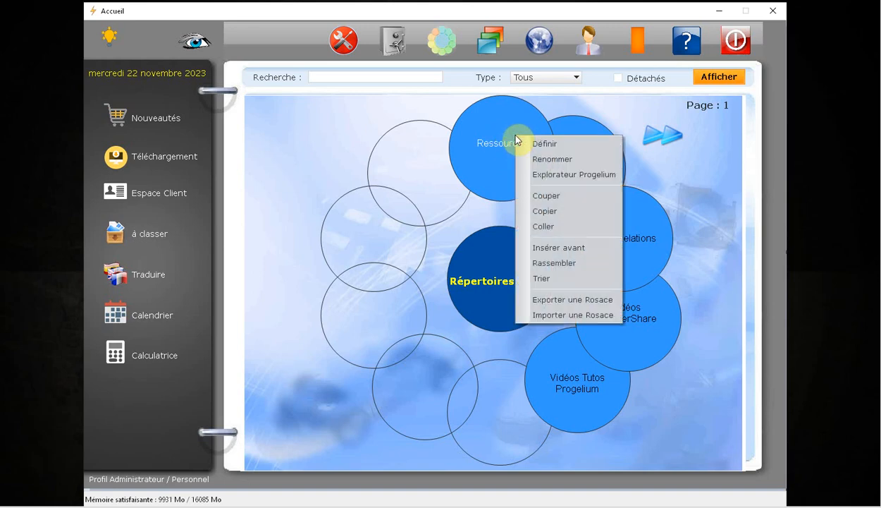
click(557, 144)
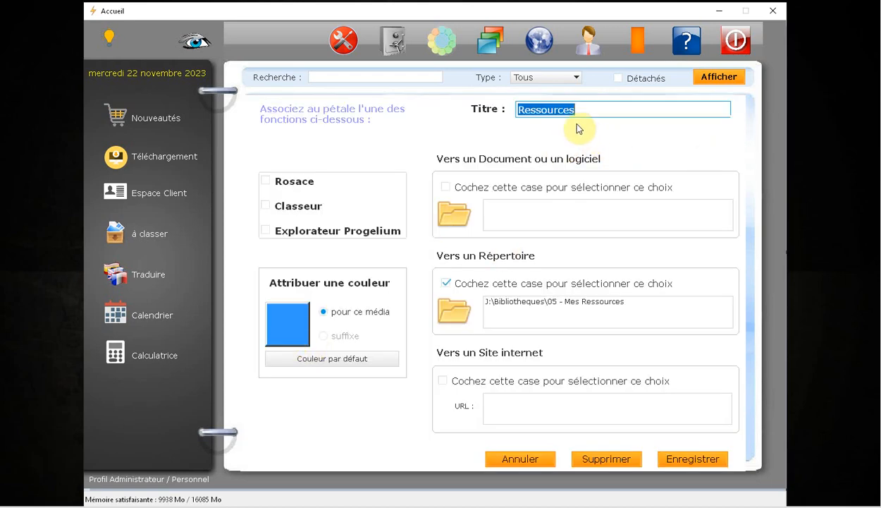
drag(591, 110, 464, 107)
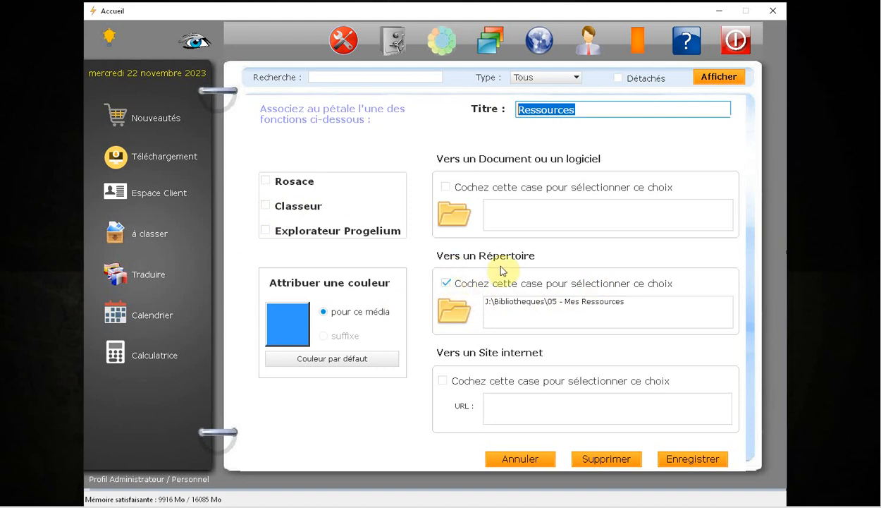
click(500, 316)
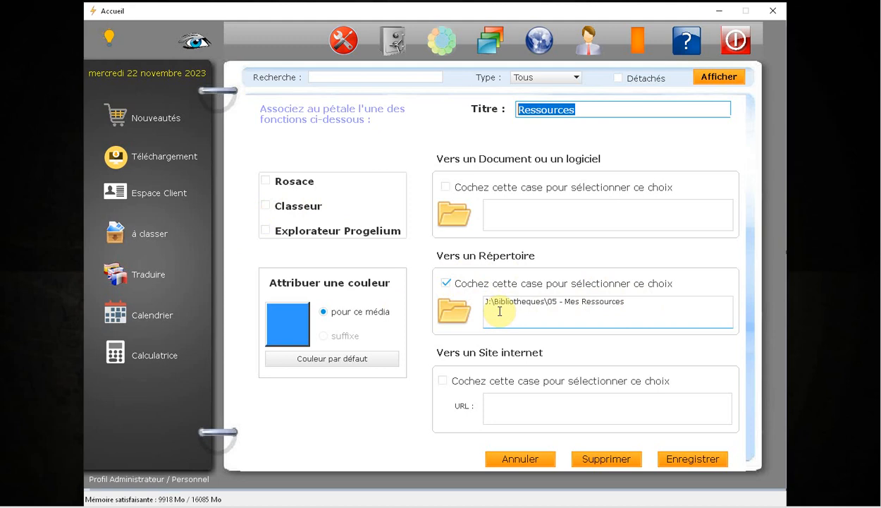
click(263, 232)
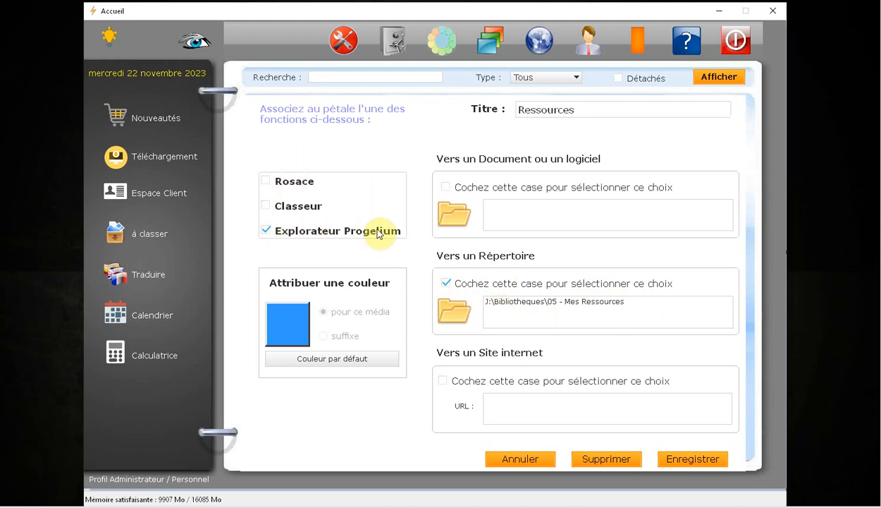
click(501, 304)
click(661, 303)
drag(485, 302, 635, 299)
click(694, 462)
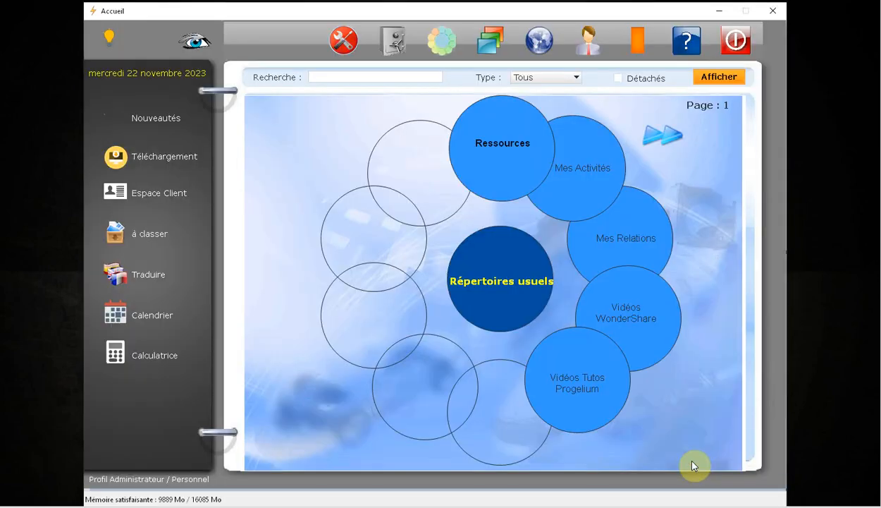
Test the Ressources petal in Explorateur Progelium, then review its definition and close it without changes
click(512, 147)
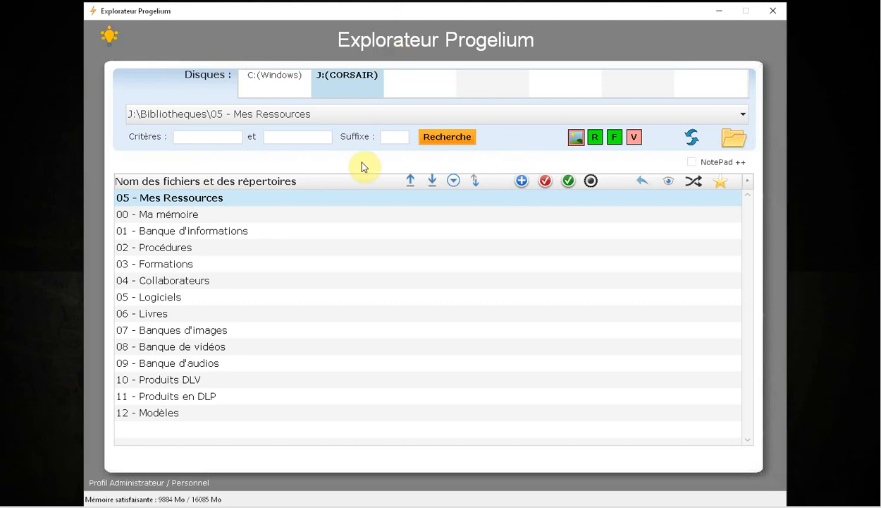
click(771, 13)
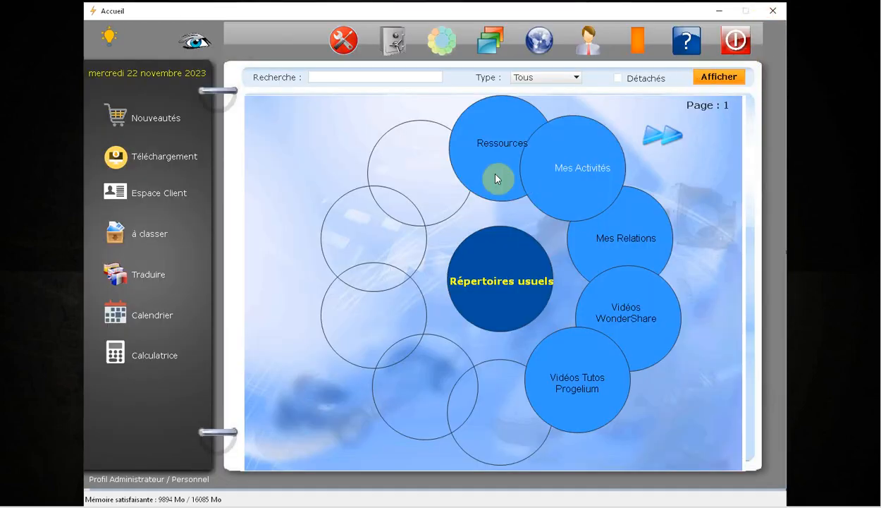
right_click(498, 146)
click(525, 153)
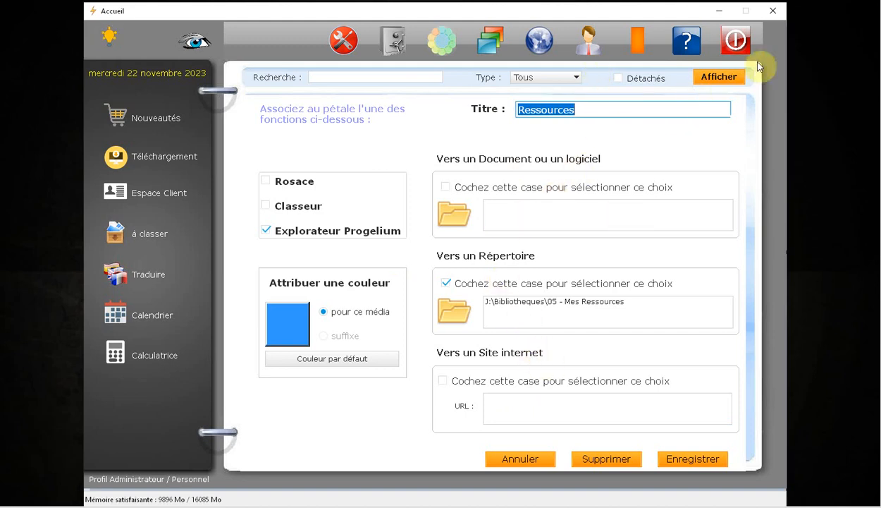
click(775, 12)
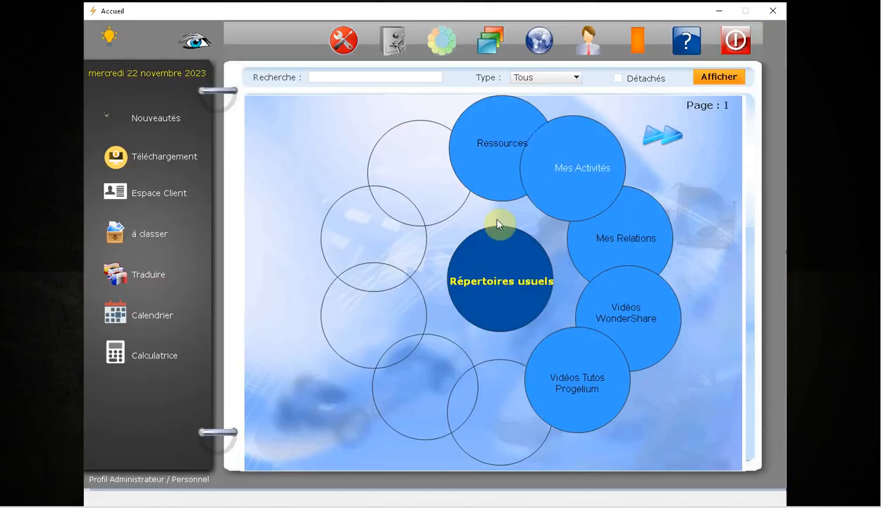
View the directories behind the Mes Relations and Vidéos WonderShare petals, closing each one
click(624, 241)
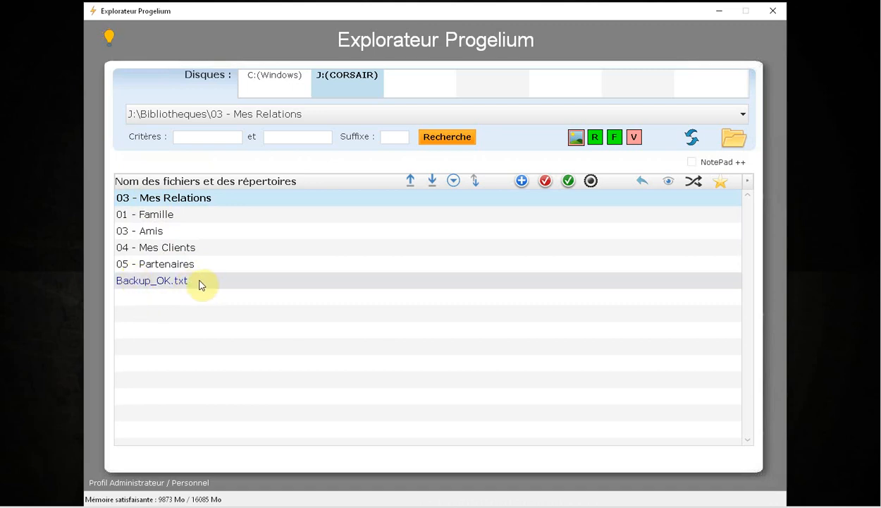
click(776, 21)
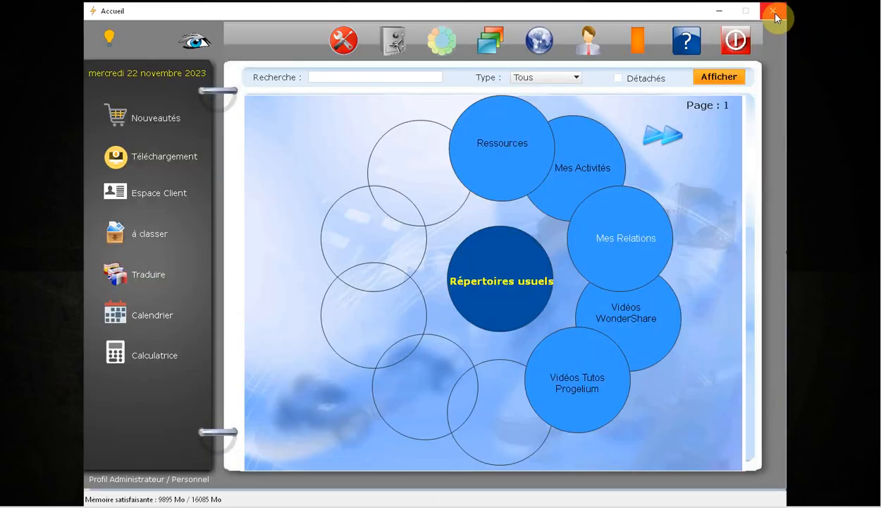
click(633, 324)
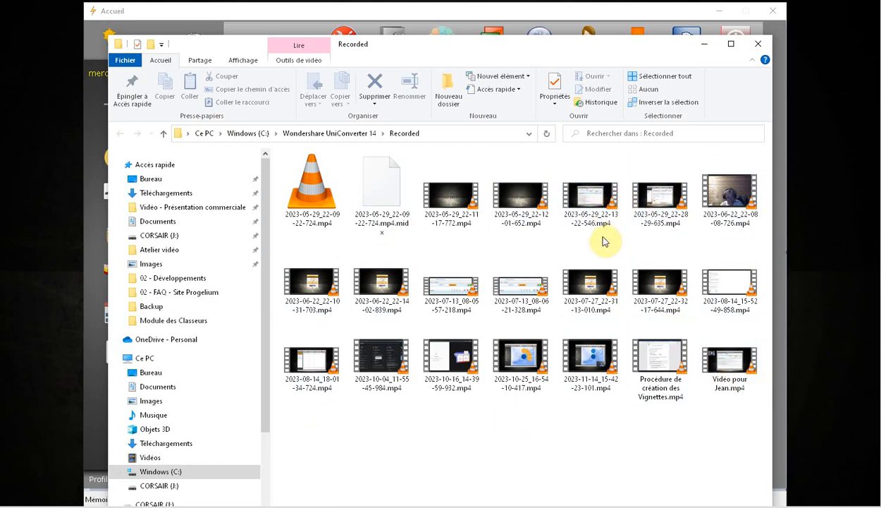
click(757, 47)
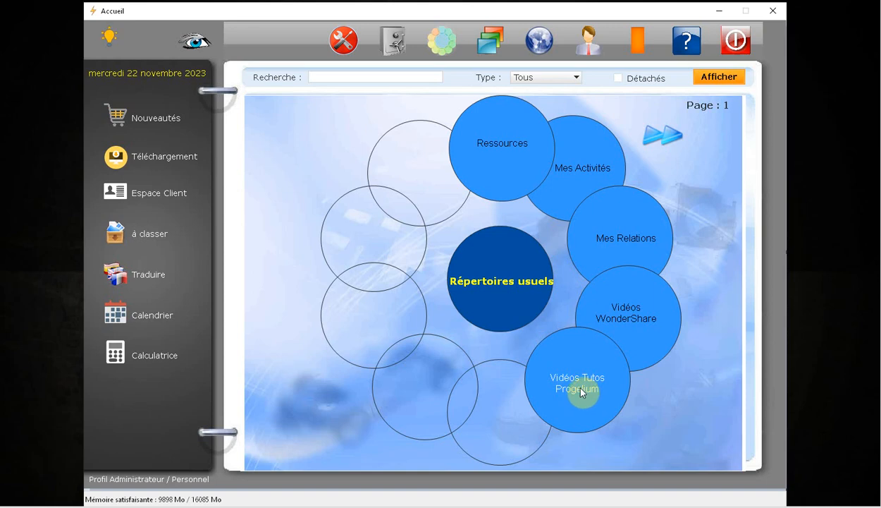
Go back to Mes Routines, look at the Plateformes de services rosette and return to Accueil
click(488, 310)
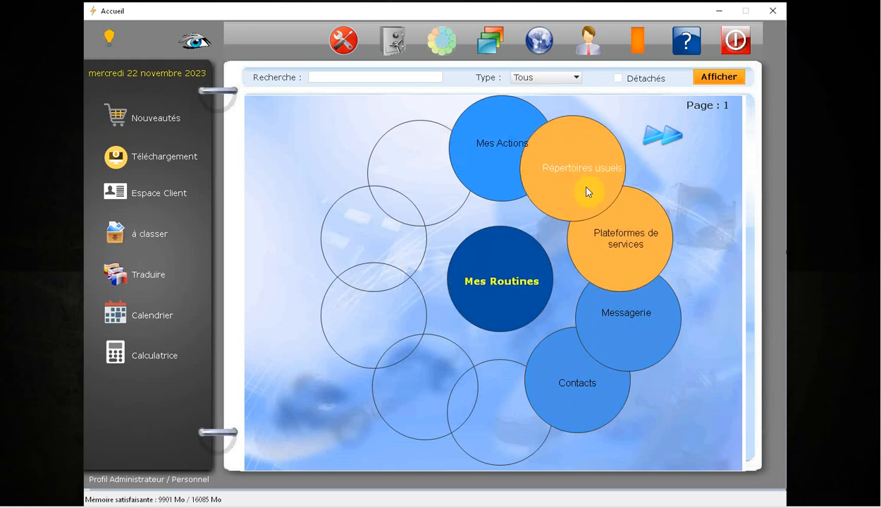
click(631, 245)
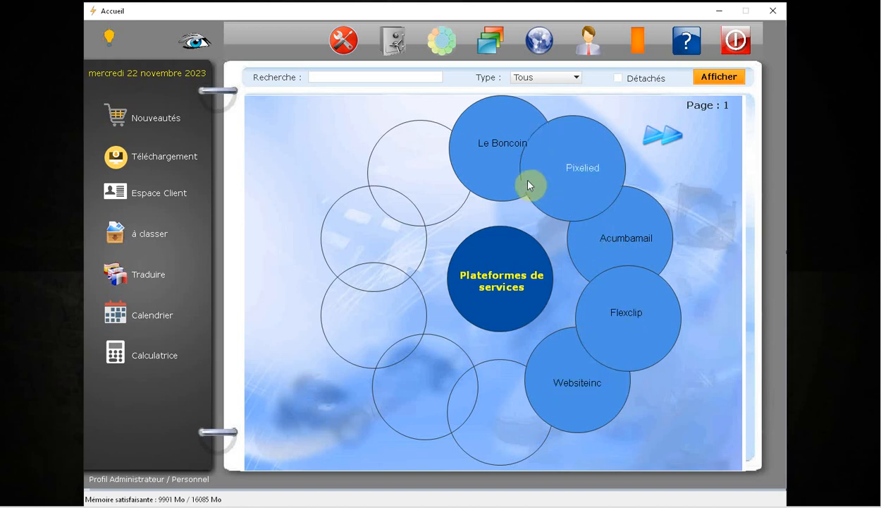
click(499, 289)
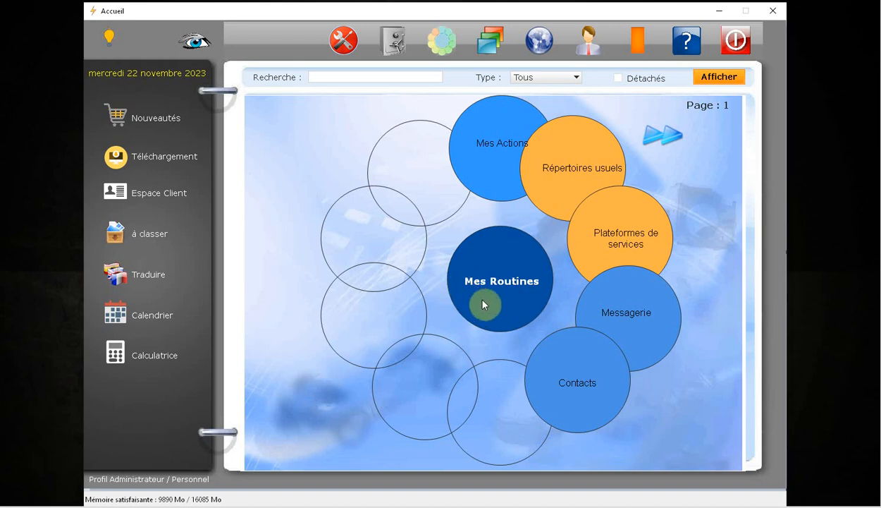
click(511, 286)
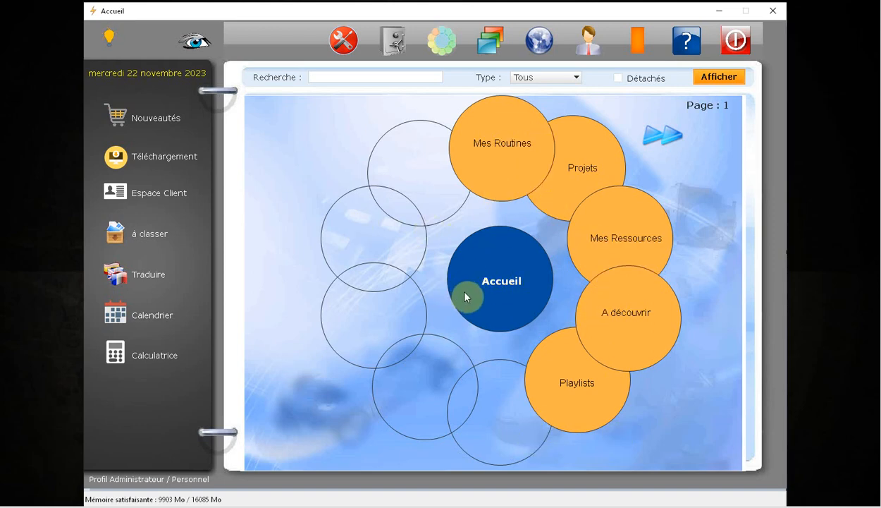
Go into the Projets rosette and look through the workbook linked to the Budget petal
click(586, 168)
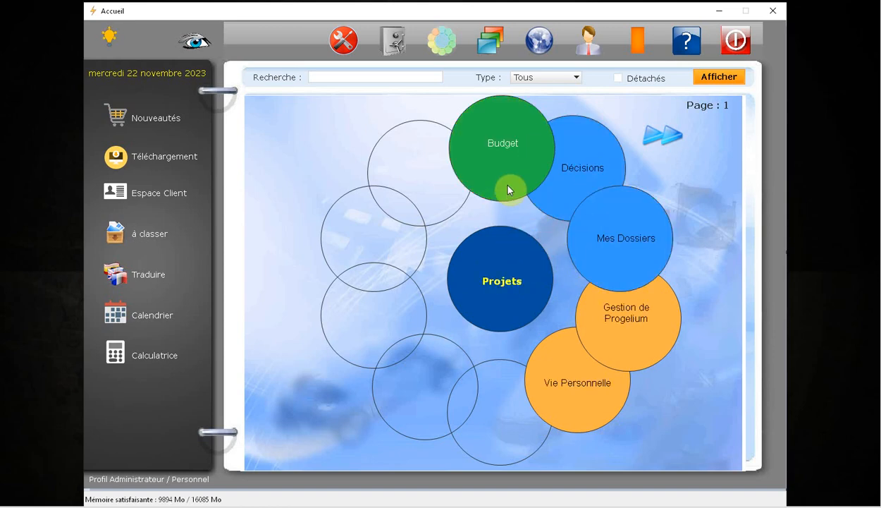
click(503, 144)
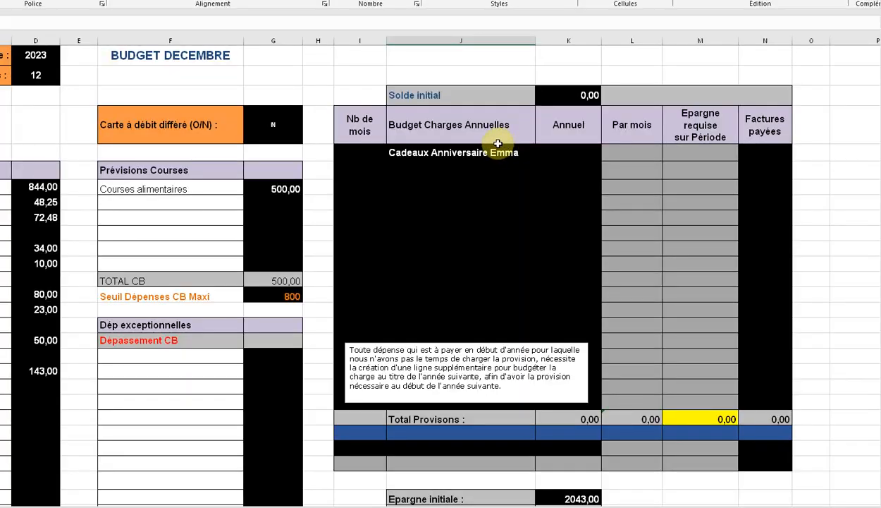
scroll(167, 162, down, 8)
scroll(163, 162, up, 8)
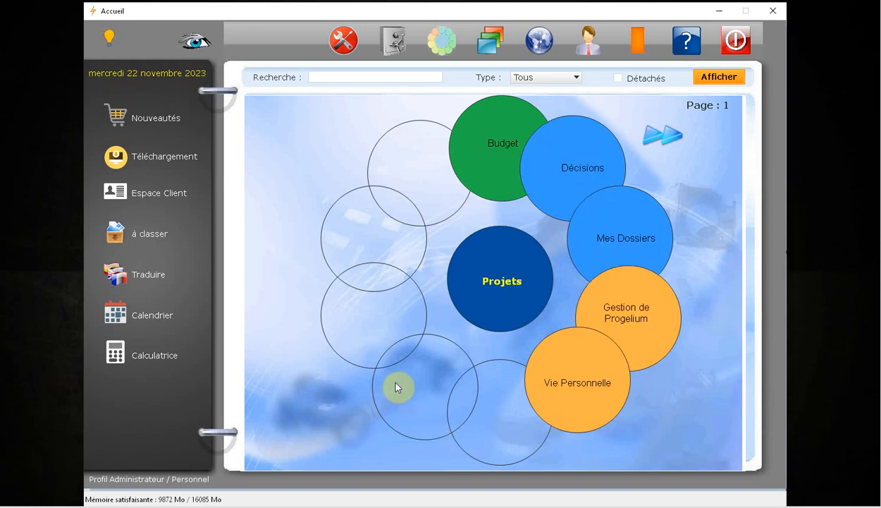
Copy the document path from the Budget petal's definition, then change the petal to a Rosace and save
right_click(508, 134)
click(527, 141)
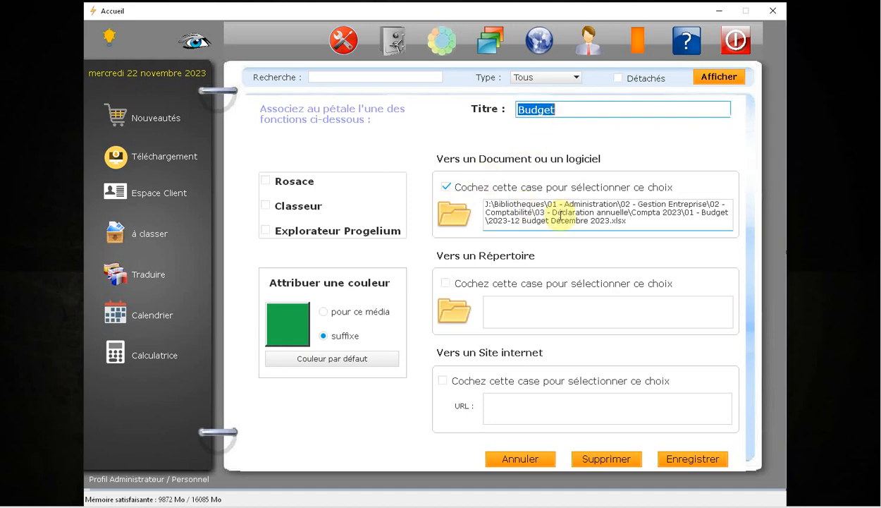
click(631, 220)
key(ctrl+c)
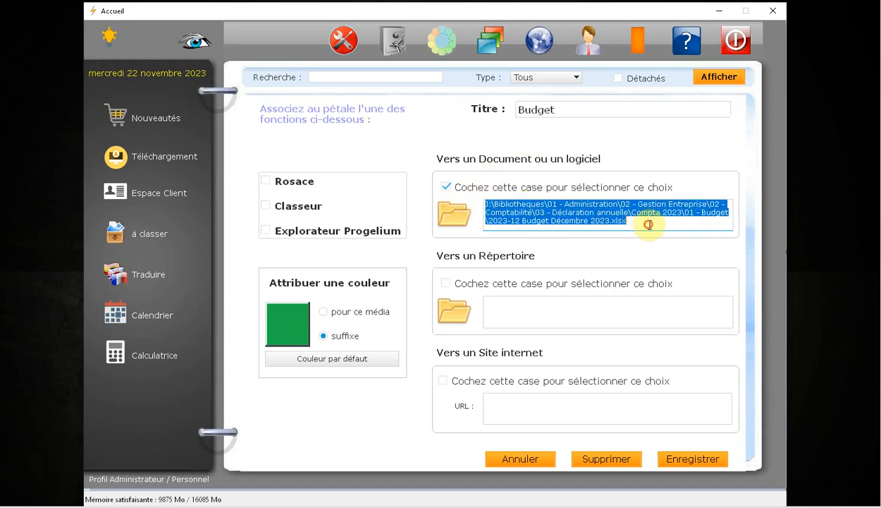
click(268, 182)
click(692, 458)
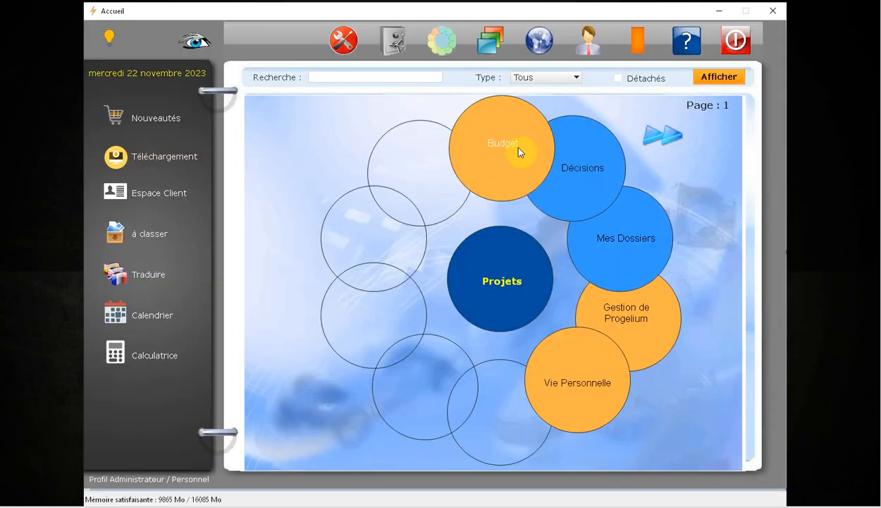
In the Budget rosette, define the first petal as Janvier, linked to the copied document path of 2023-12 Budget Décembre 2023.xlsx, and save
click(501, 151)
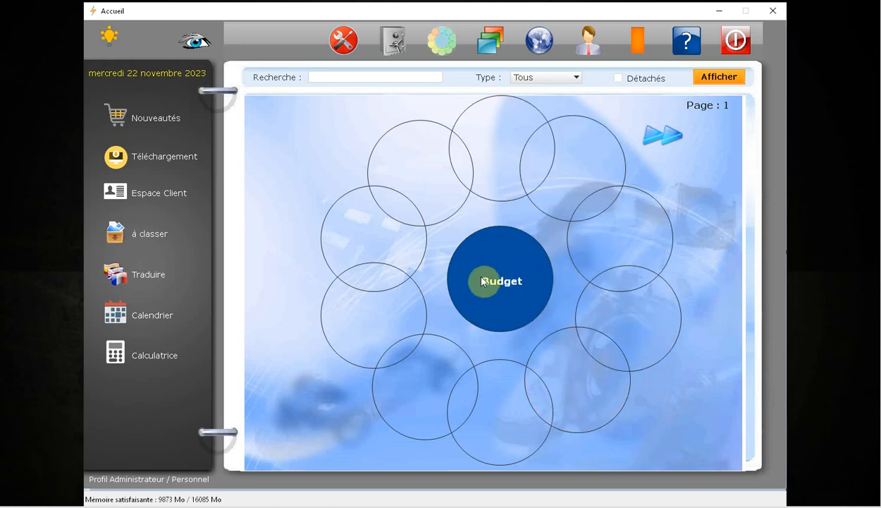
right_click(500, 130)
click(521, 137)
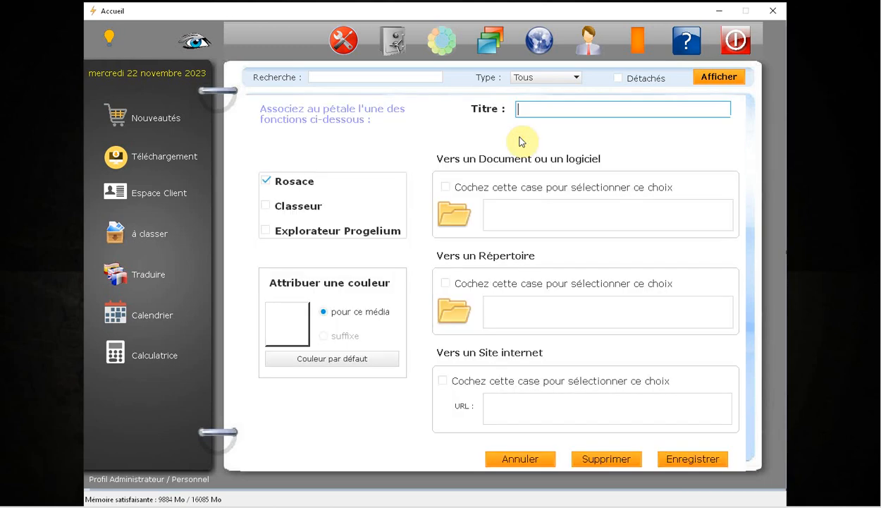
click(525, 112)
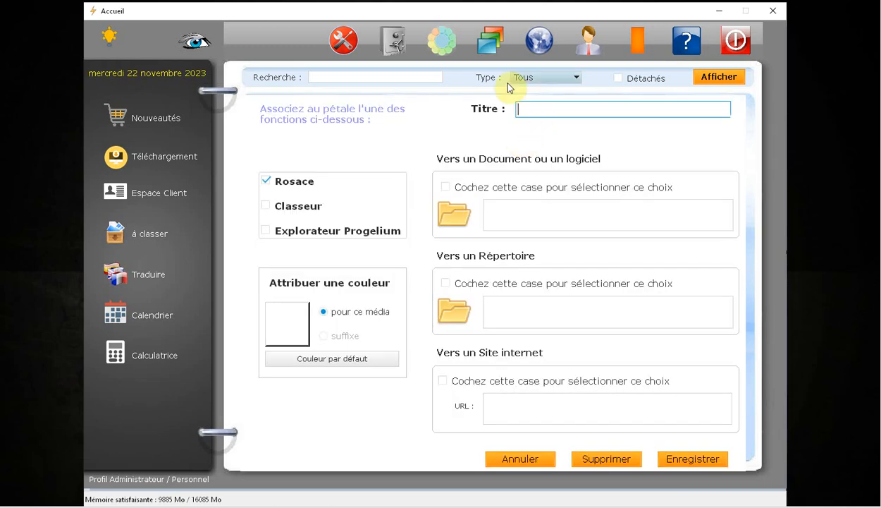
text(Janvier)
click(525, 214)
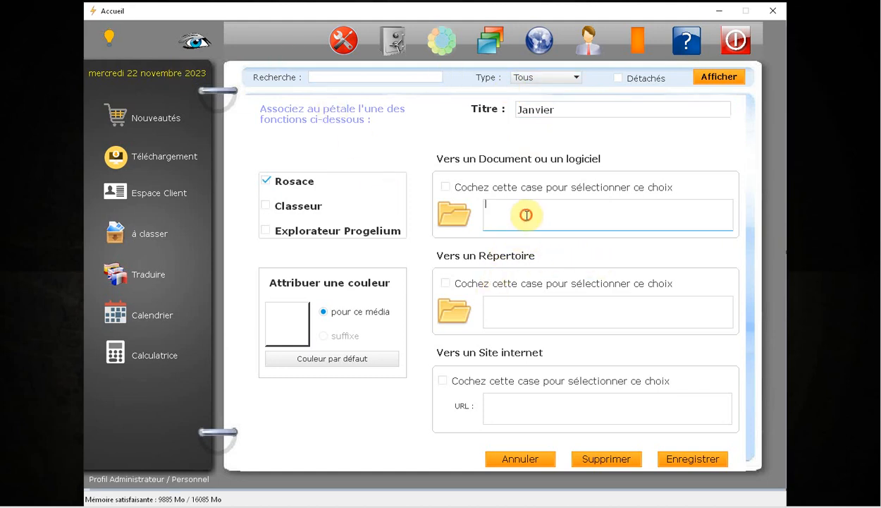
key(ctrl+v)
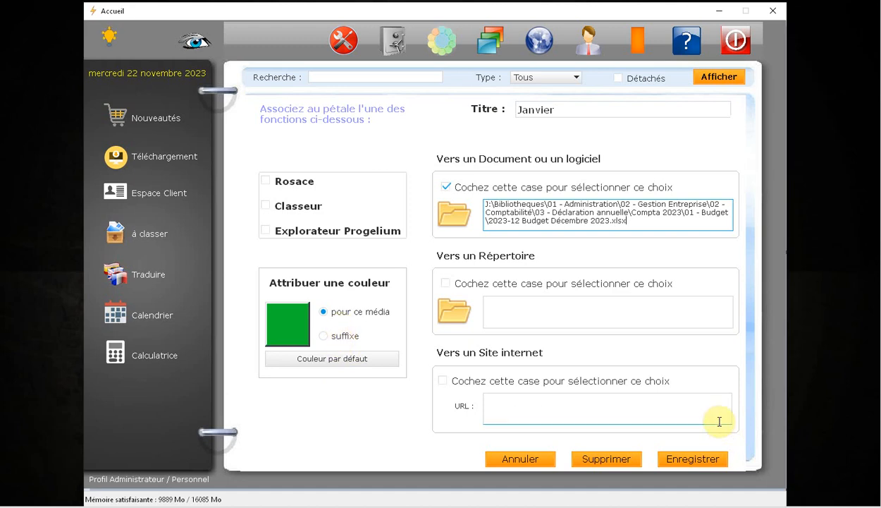
click(698, 459)
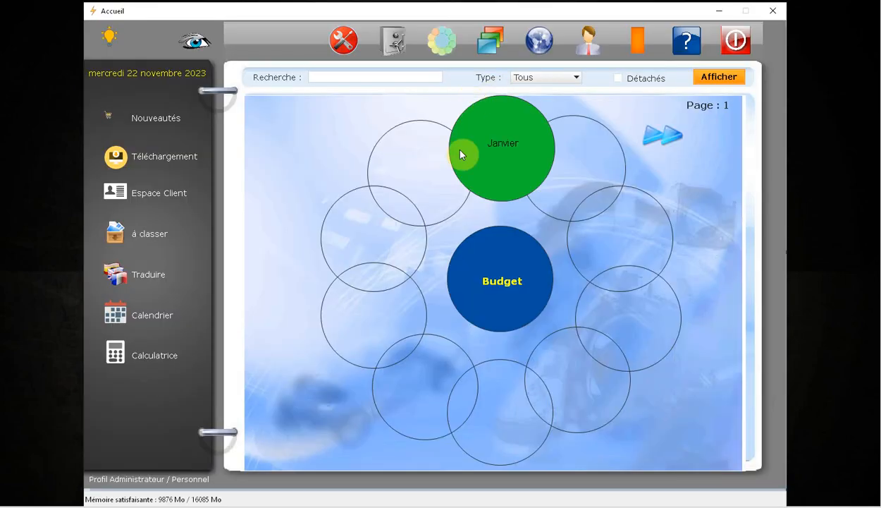
Look through the workbook behind the Janvier petal, then view the Budget rosette's second page and return to page 1
click(500, 151)
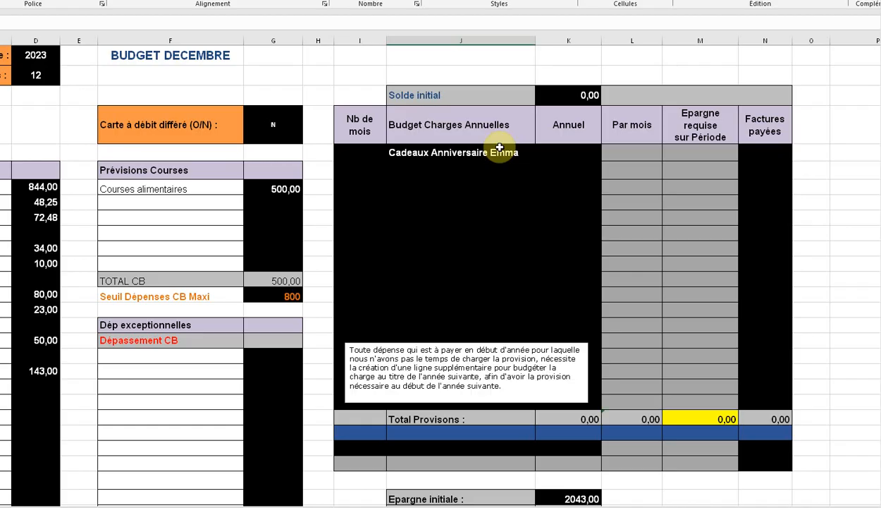
scroll(382, 221, down, 9)
scroll(354, 222, up, 9)
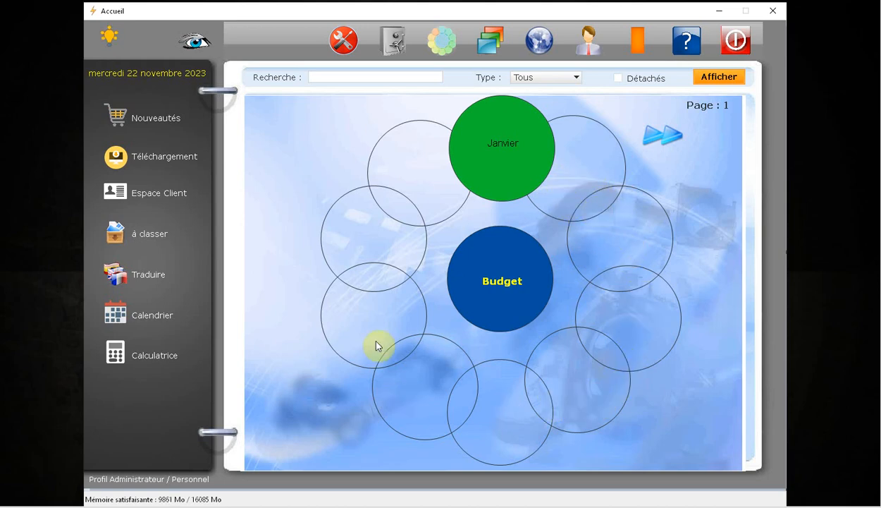
click(663, 137)
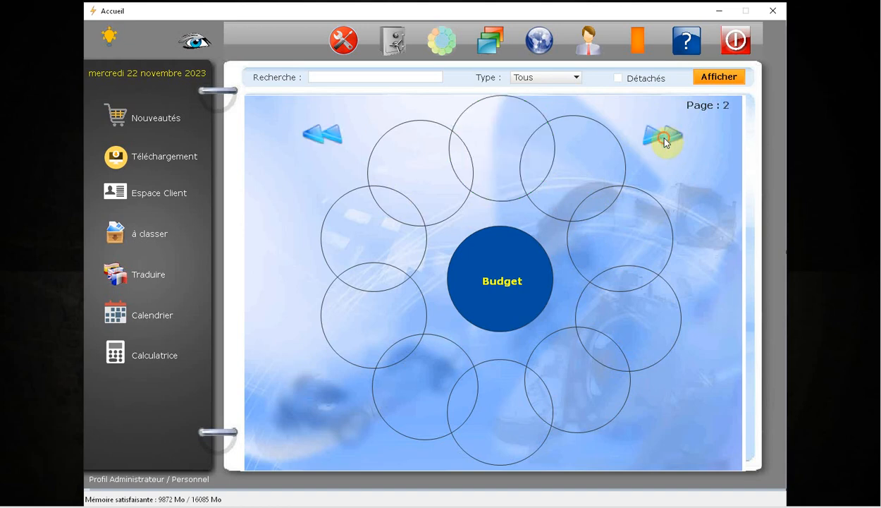
click(329, 133)
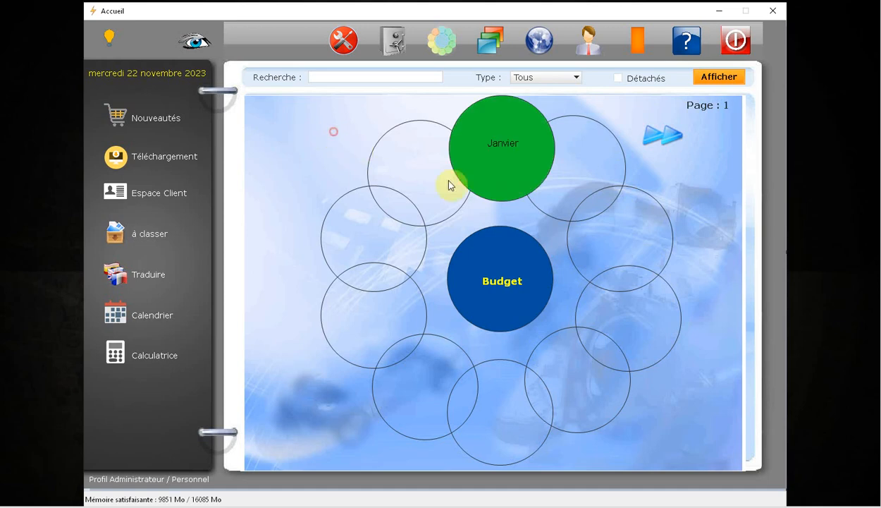
Move the Janvier petal out of the Budget rosette into the empty petal just before Budget in the Projets rosette
right_click(515, 146)
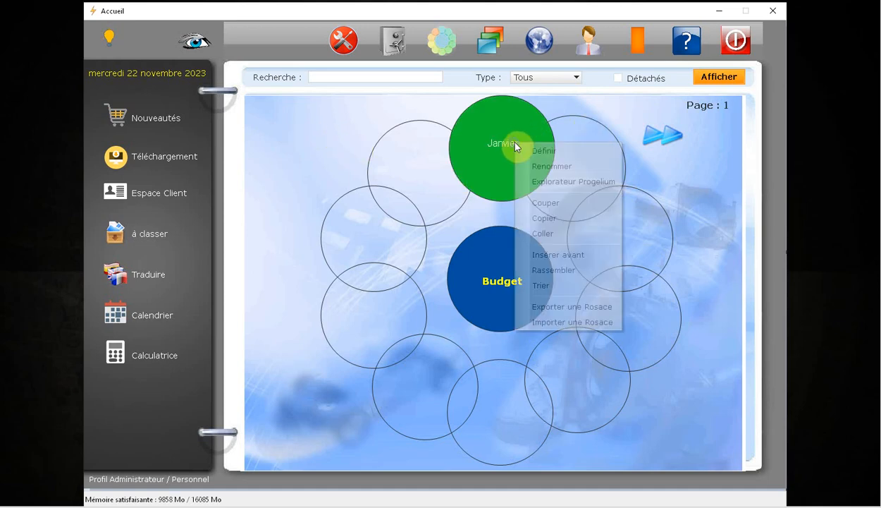
click(559, 202)
click(498, 282)
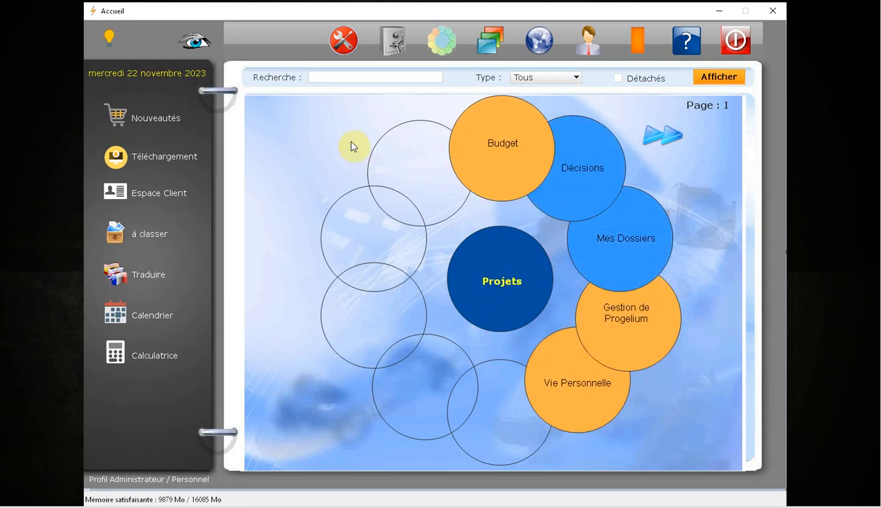
right_click(412, 156)
click(454, 250)
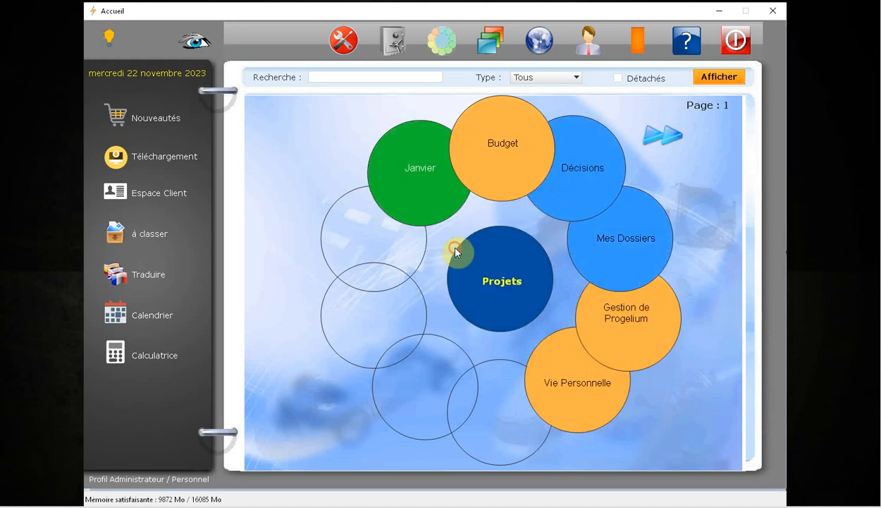
Cut the Budget petal from the Projets rosette and move the Janvier petal into its freed place
right_click(506, 132)
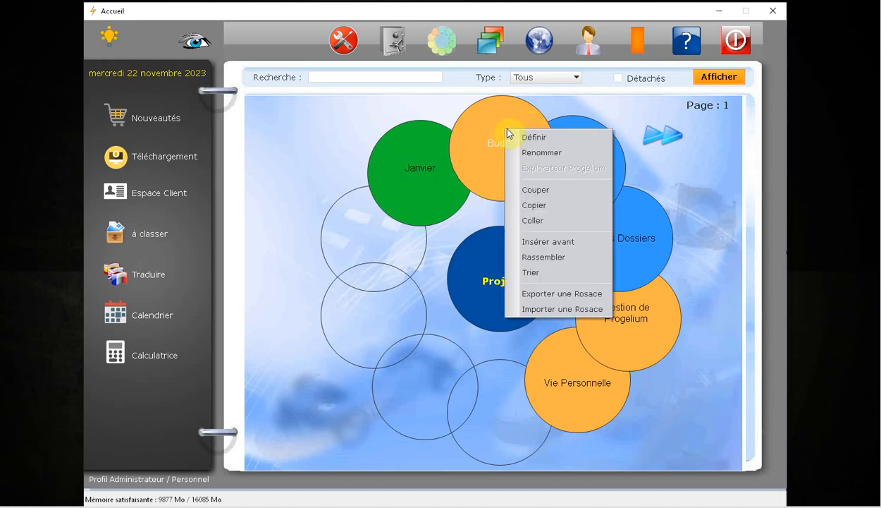
click(536, 190)
right_click(411, 146)
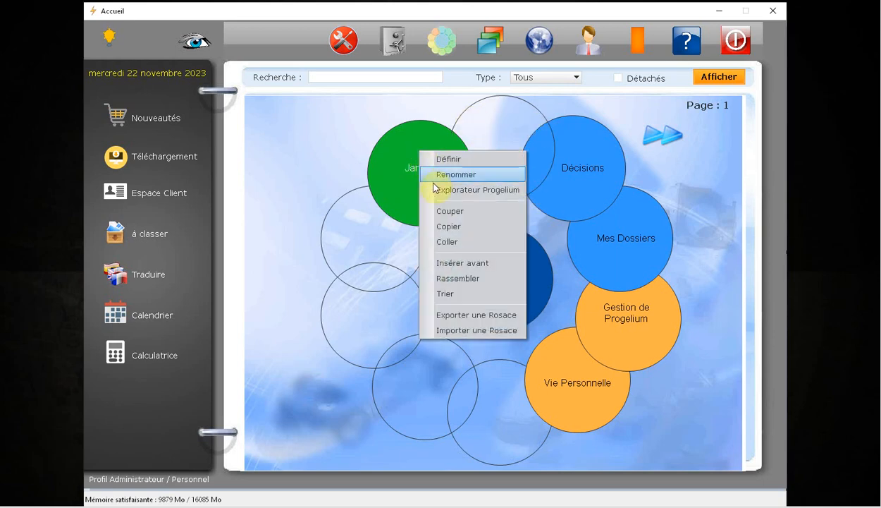
click(450, 212)
right_click(502, 128)
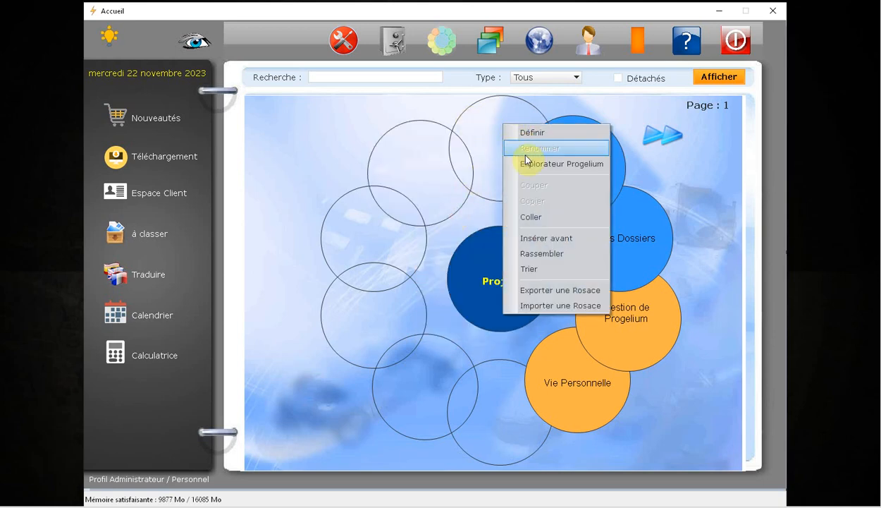
click(534, 214)
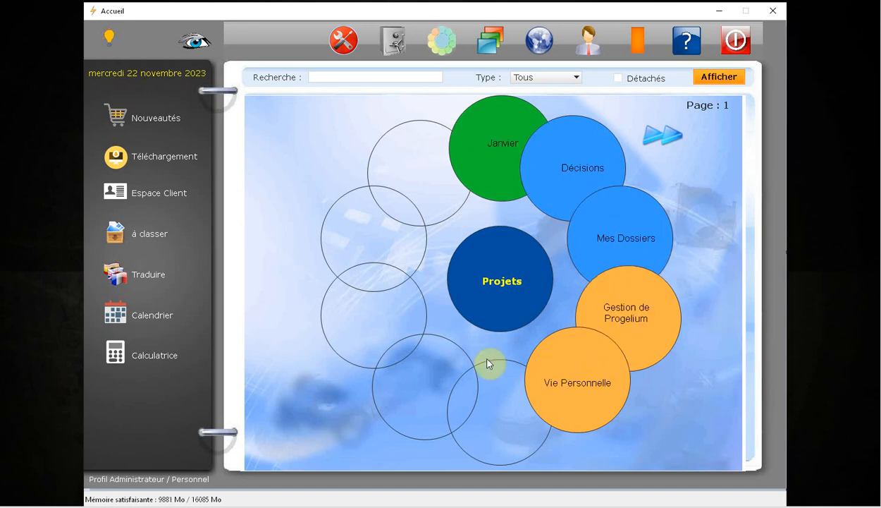
Insert an empty petal before Décisions, then close the gap with Rassembler
right_click(575, 152)
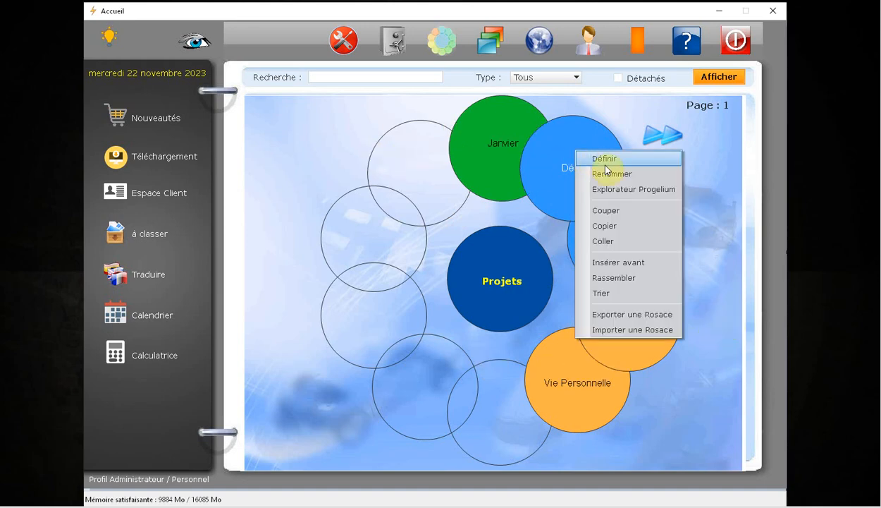
click(619, 266)
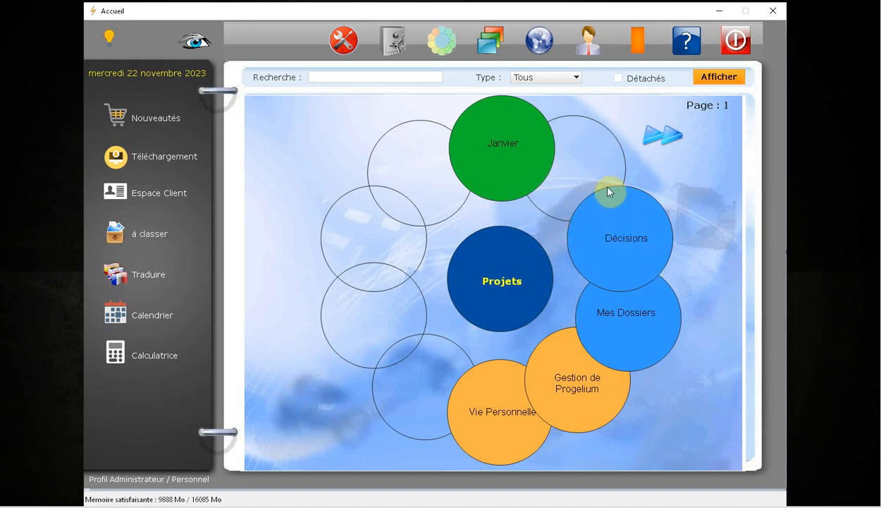
right_click(585, 146)
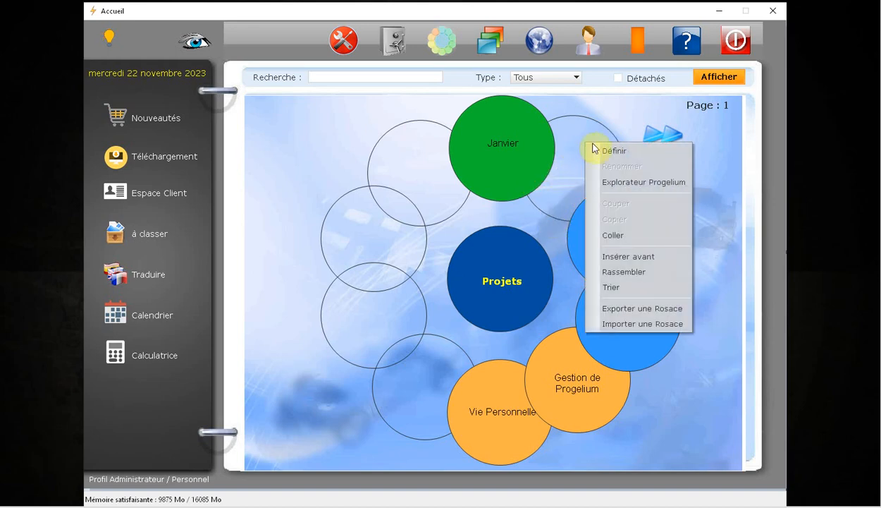
click(635, 275)
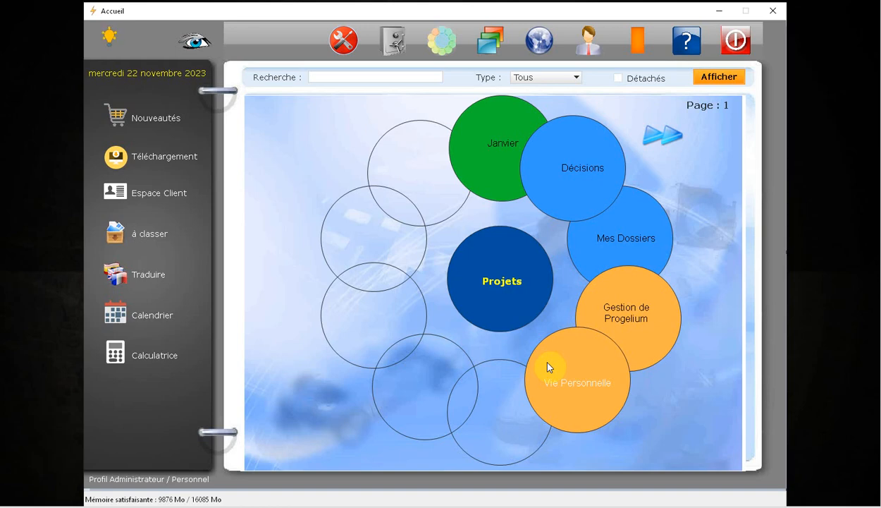
Examine the contextual training videos offered for the Rosace subject and check the list of subjects
click(111, 43)
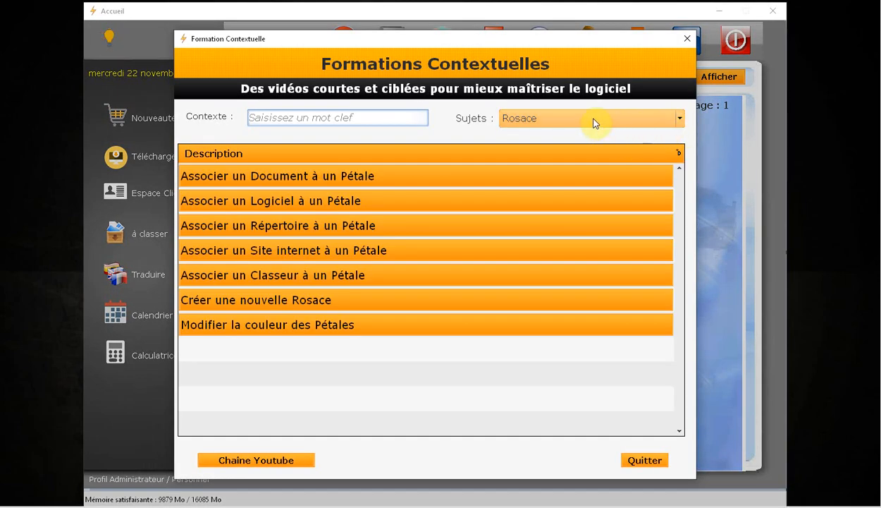
click(680, 120)
click(678, 120)
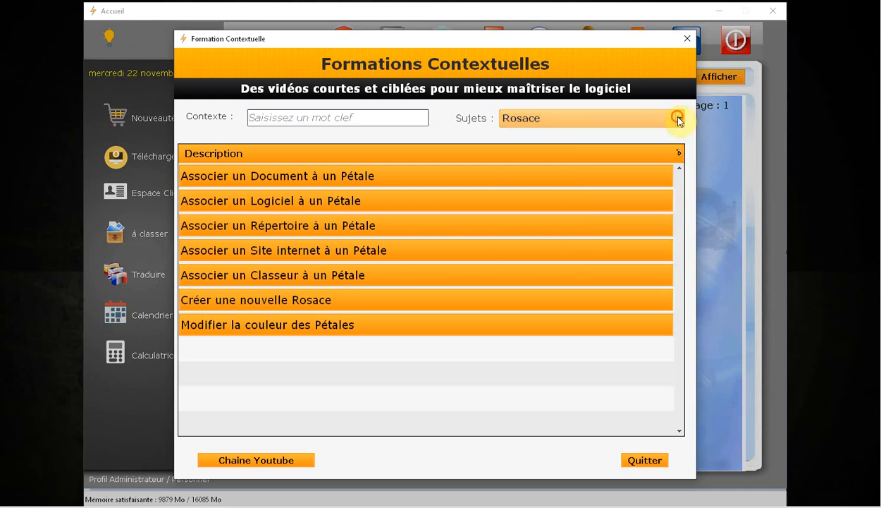